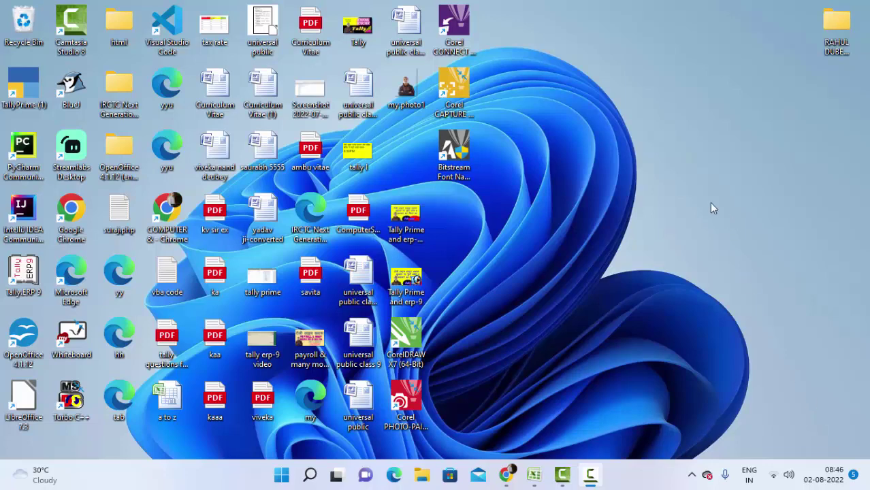
- Refresh the desktop three times, then bring the Excel Book1 workbook back into view
{"action": "right_click", "coordinate": [591, 89]}
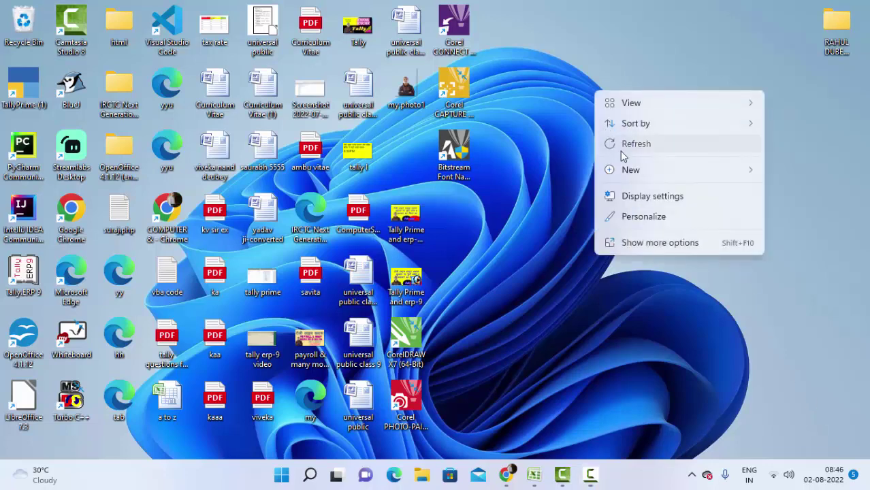
{"action": "left_click", "coordinate": [623, 143]}
{"action": "right_click", "coordinate": [595, 58]}
{"action": "left_click", "coordinate": [625, 113]}
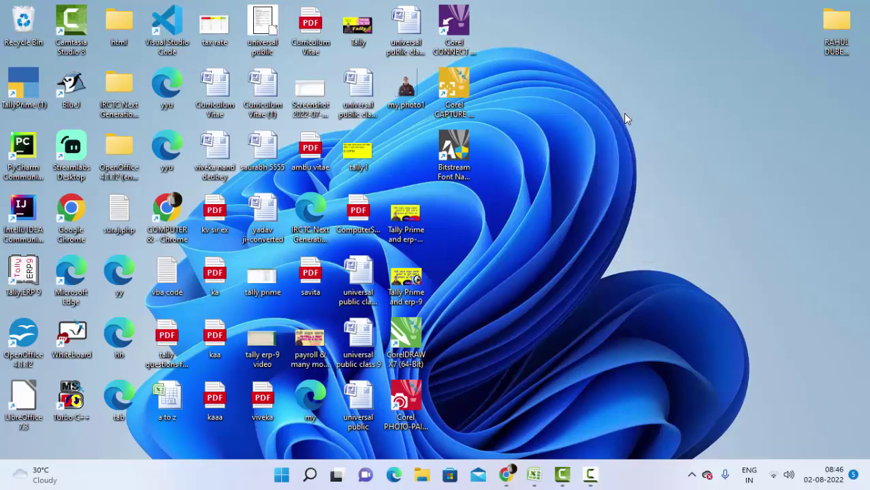
{"action": "right_click", "coordinate": [633, 167]}
{"action": "left_click", "coordinate": [639, 167]}
{"action": "left_click", "coordinate": [542, 470]}
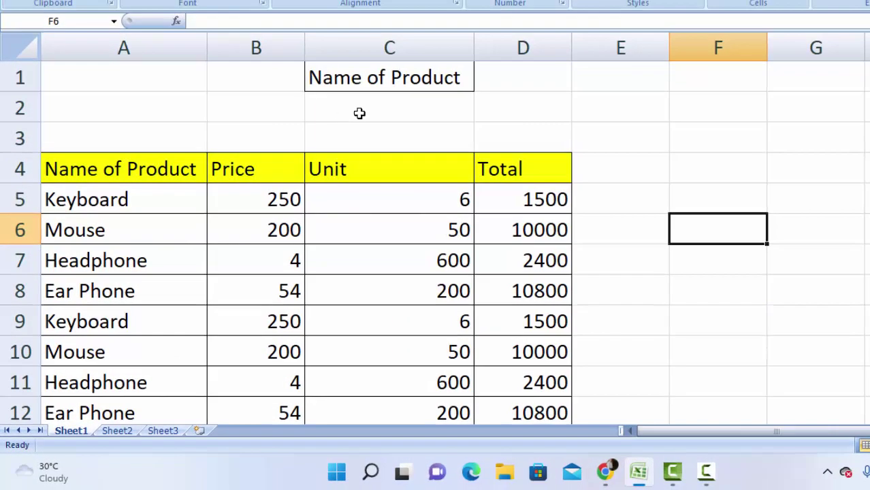
{"action": "left_click", "coordinate": [301, 175]}
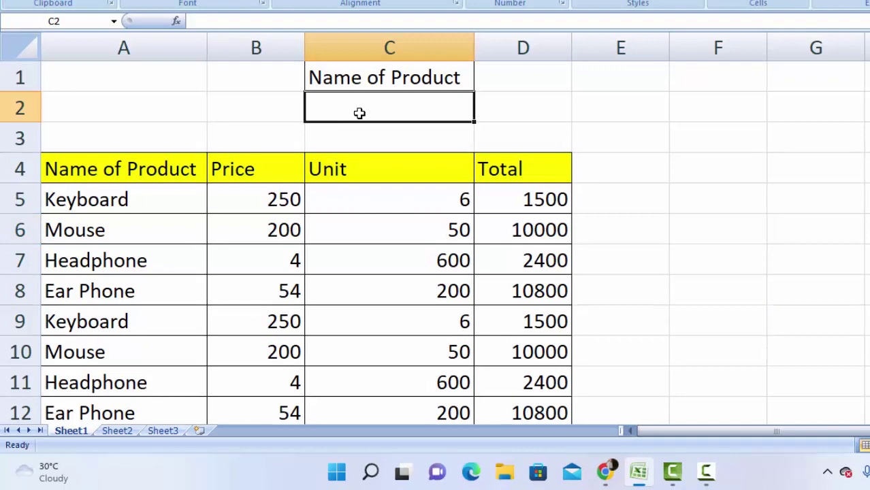
{"action": "scroll", "coordinate": [254, 212], "scroll_direction": "down", "scroll_amount": 1}
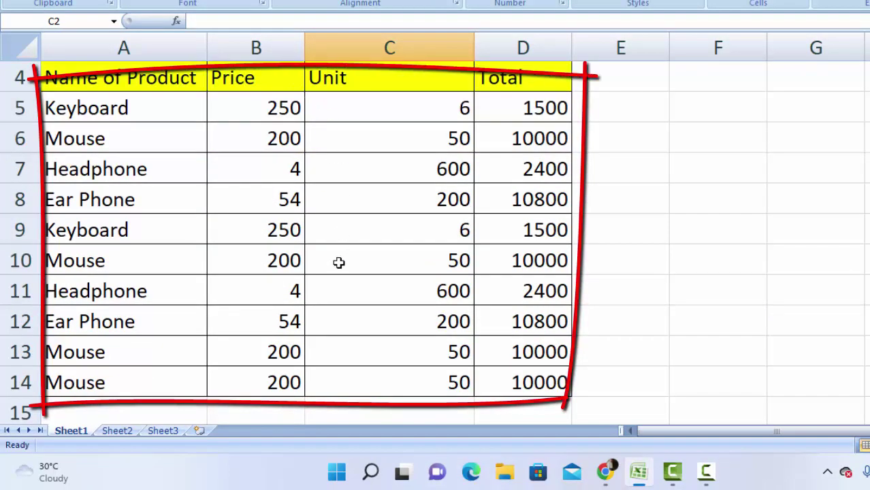
{"action": "scroll", "coordinate": [294, 318], "scroll_direction": "up", "scroll_amount": 1}
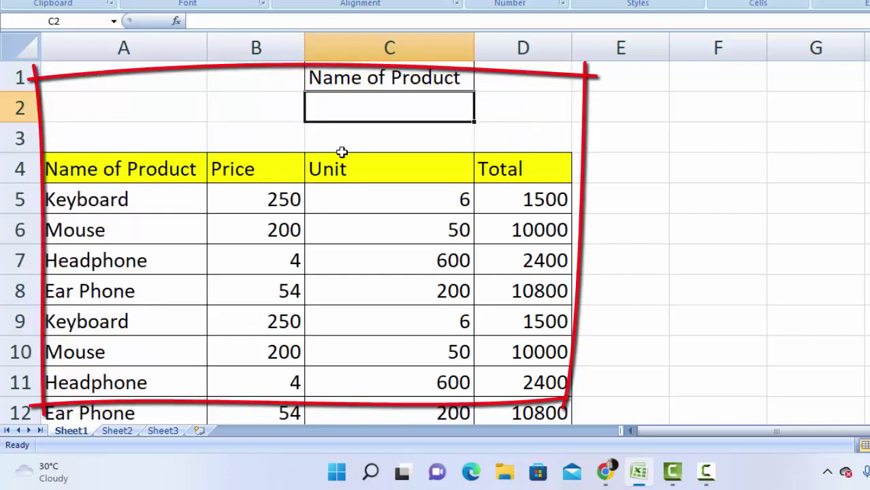
- Enter Mouse in lookup cell C2 and scroll to check which rows highlight
{"action": "type", "text": "Mouse"}
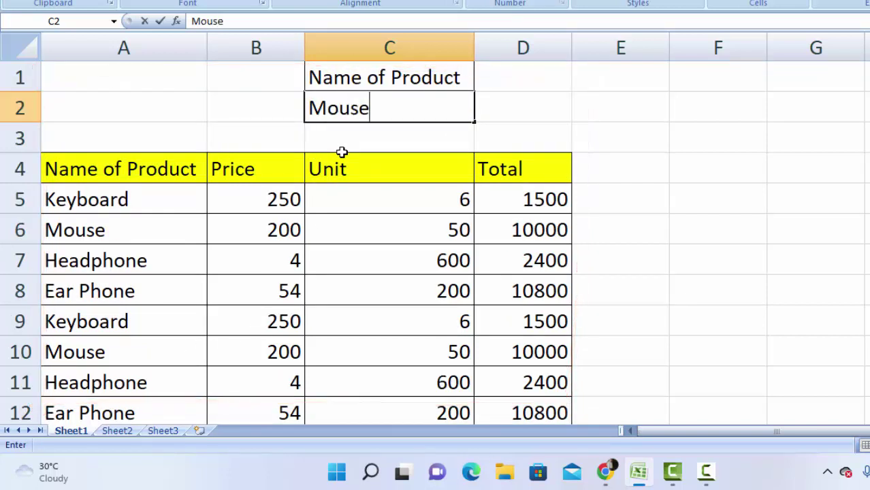
{"action": "key", "text": "Return"}
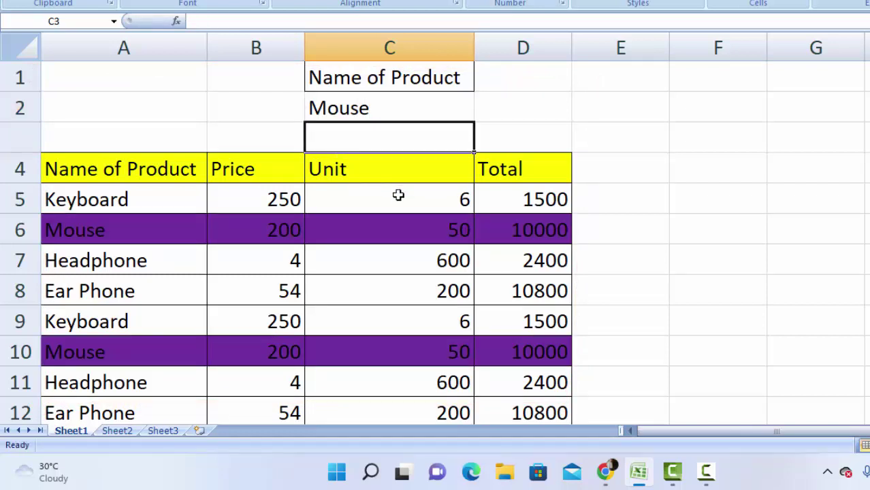
{"action": "scroll", "coordinate": [399, 195], "scroll_direction": "down", "scroll_amount": 1}
{"action": "scroll", "coordinate": [398, 195], "scroll_direction": "down", "scroll_amount": 1}
{"action": "scroll", "coordinate": [399, 195], "scroll_direction": "up", "scroll_amount": 1}
{"action": "scroll", "coordinate": [398, 194], "scroll_direction": "up", "scroll_amount": 1}
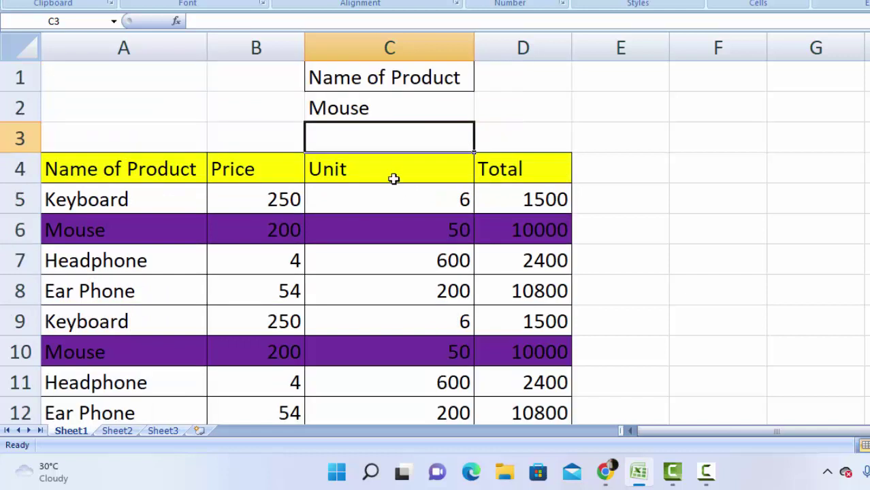
- Replace the C2 lookup value with Earphone and check the table again
{"action": "left_click", "coordinate": [381, 111]}
{"action": "key", "text": "BackSpace"}
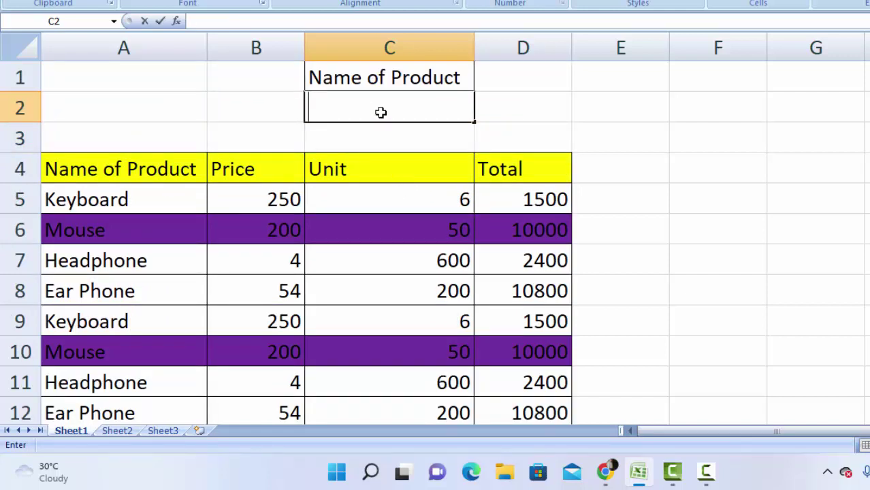
{"action": "type", "text": "E"}
{"action": "type", "text": "arphon"}
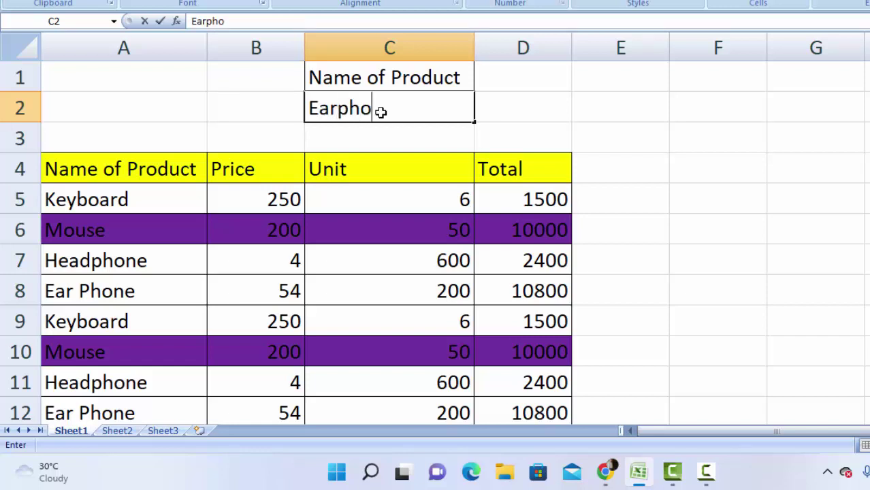
{"action": "type", "text": "e"}
{"action": "key", "text": "Return"}
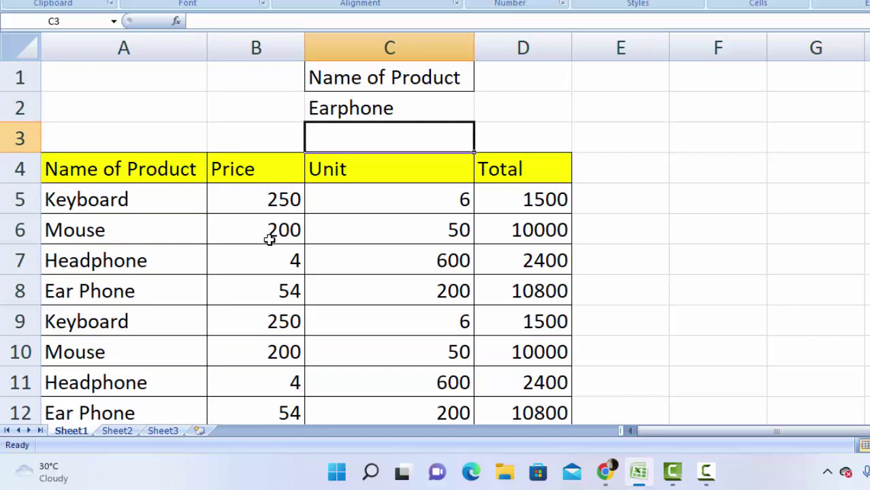
{"action": "scroll", "coordinate": [270, 240], "scroll_direction": "down", "scroll_amount": 1}
{"action": "scroll", "coordinate": [270, 239], "scroll_direction": "up", "scroll_amount": 1}
- Change the C2 lookup value to Ear phone and review the table
{"action": "double_click", "coordinate": [338, 114]}
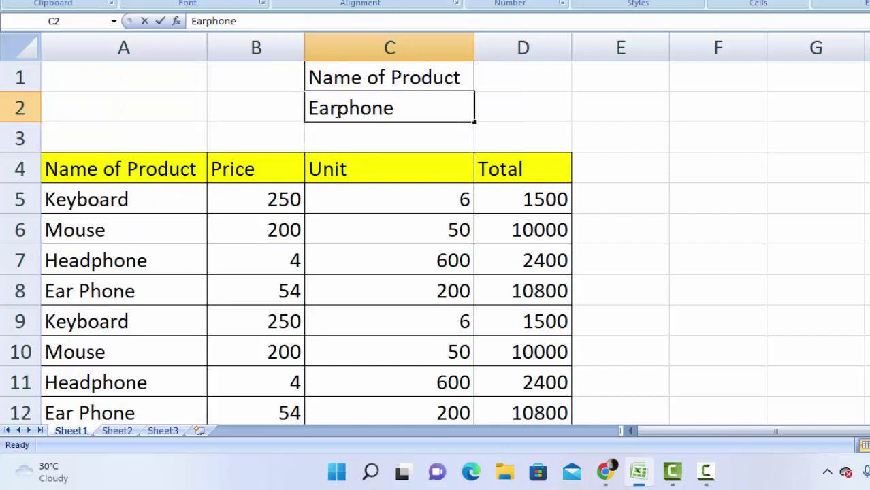
{"action": "left_click", "coordinate": [335, 209]}
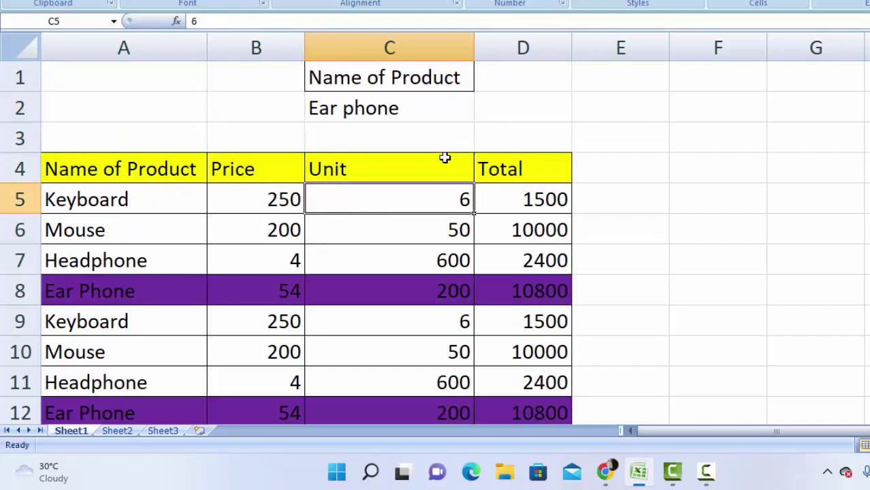
{"action": "scroll", "coordinate": [380, 301], "scroll_direction": "down", "scroll_amount": 2}
{"action": "scroll", "coordinate": [380, 304], "scroll_direction": "up", "scroll_amount": 2}
- Replace C2 with Headphone so rows 7 and 11 highlight purple
{"action": "left_click", "coordinate": [426, 111]}
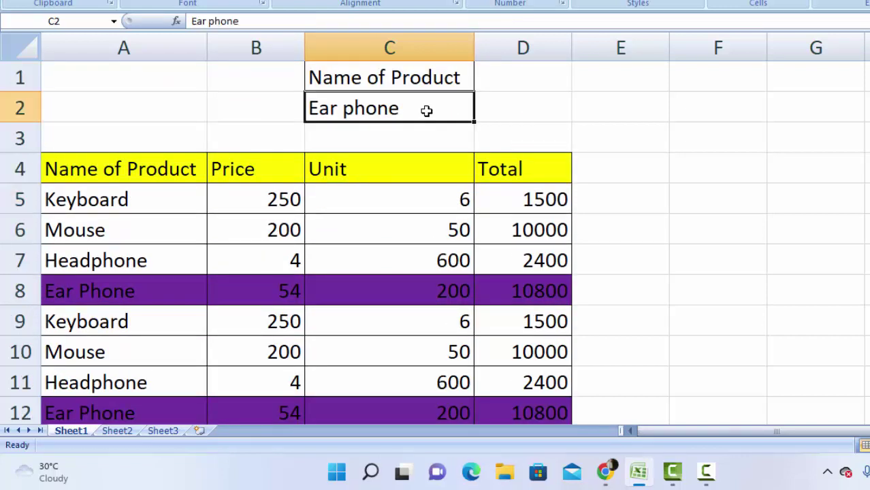
{"action": "key", "text": "BackSpace"}
{"action": "type", "text": "H"}
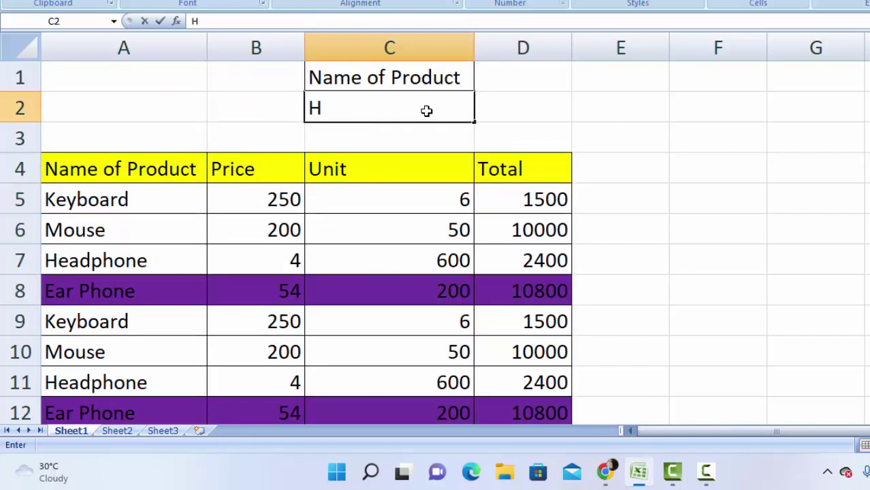
{"action": "type", "text": "eadpho"}
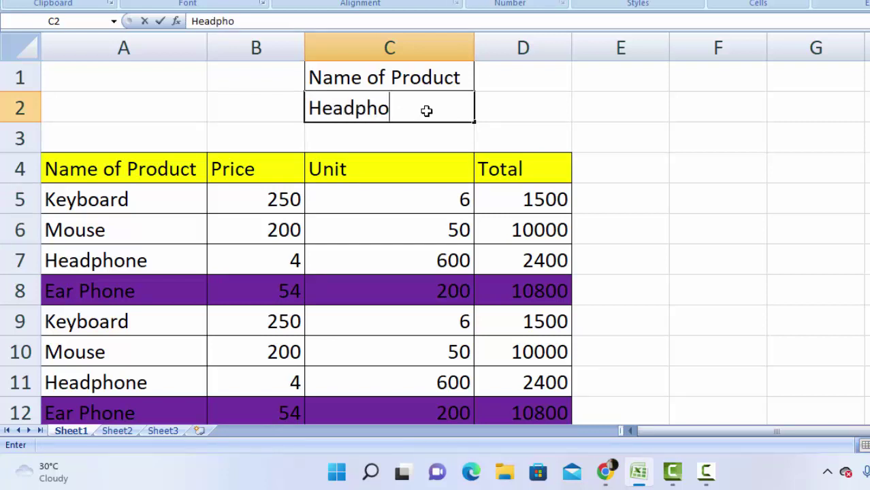
{"action": "type", "text": "ne"}
{"action": "key", "text": "Return"}
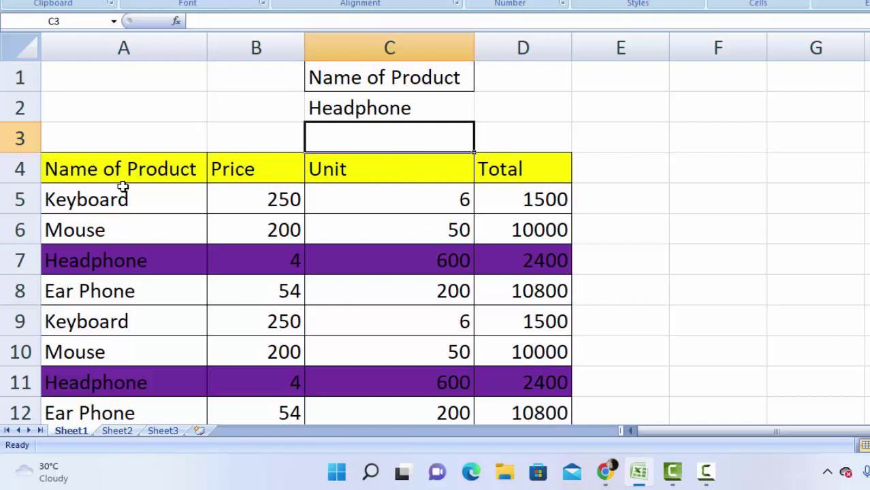
- Copy the product table range A4:D14 on Sheet1
{"action": "mouse_move", "coordinate": [144, 156]}
{"action": "left_mouse_down"}
{"action": "mouse_move", "coordinate": [431, 352]}
{"action": "mouse_move", "coordinate": [533, 345]}
{"action": "left_mouse_up"}
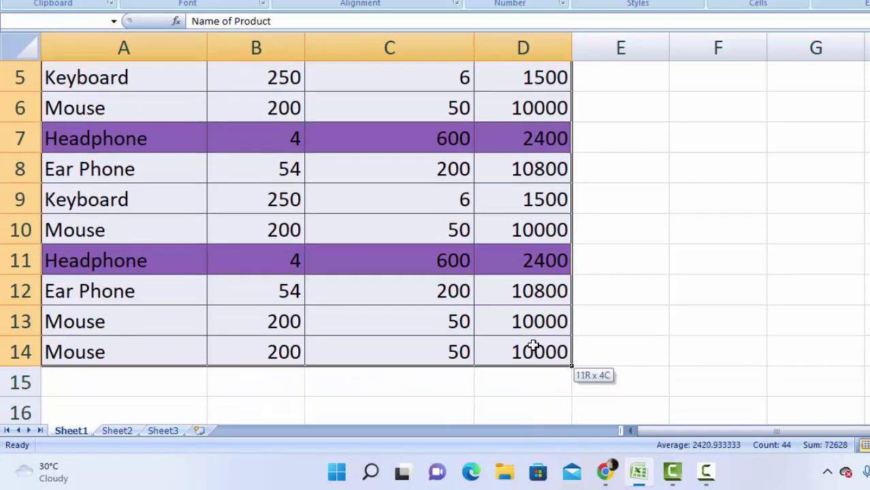
{"action": "right_click", "coordinate": [515, 312]}
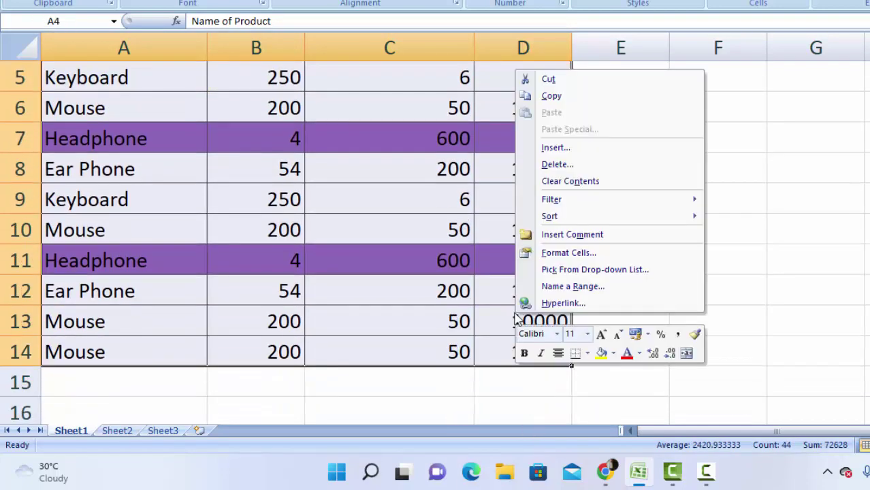
{"action": "left_click", "coordinate": [564, 102]}
{"action": "scroll", "coordinate": [530, 252], "scroll_direction": "up", "scroll_amount": 2}
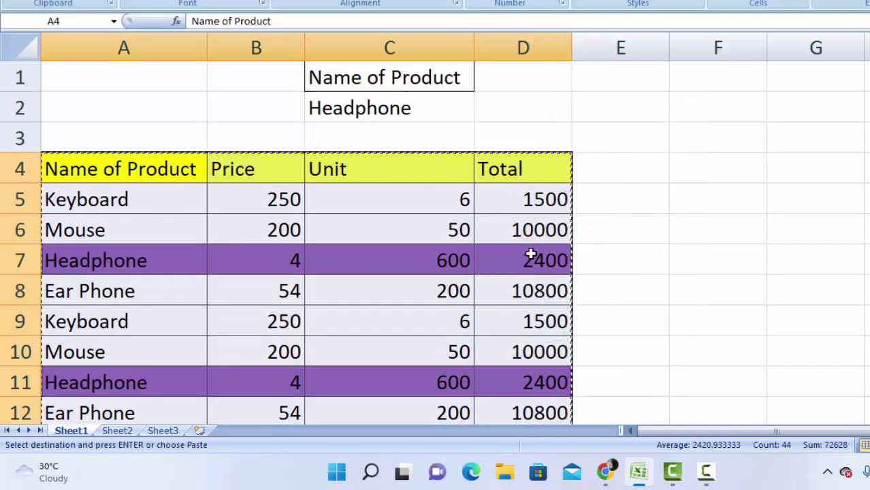
- On Sheet2, widen column B so the Name of Product header fits
{"action": "left_click", "coordinate": [118, 432]}
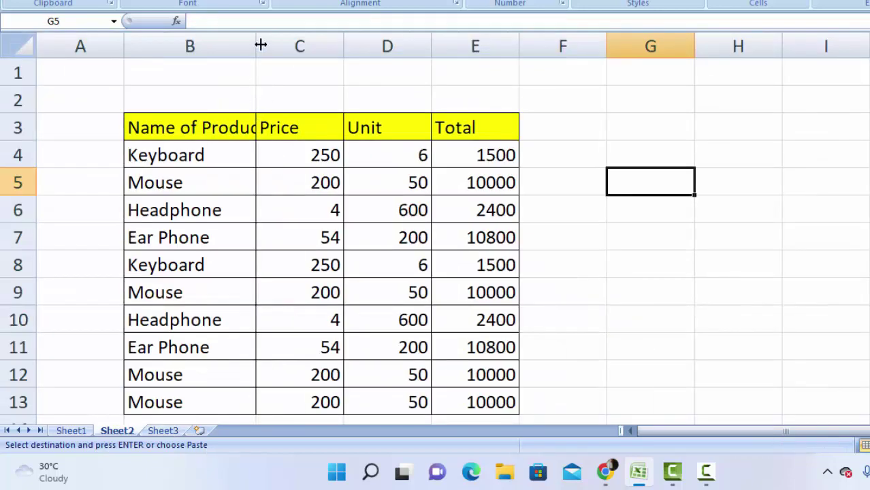
{"action": "left_click_drag", "start_coordinate": [260, 45], "coordinate": [281, 100]}
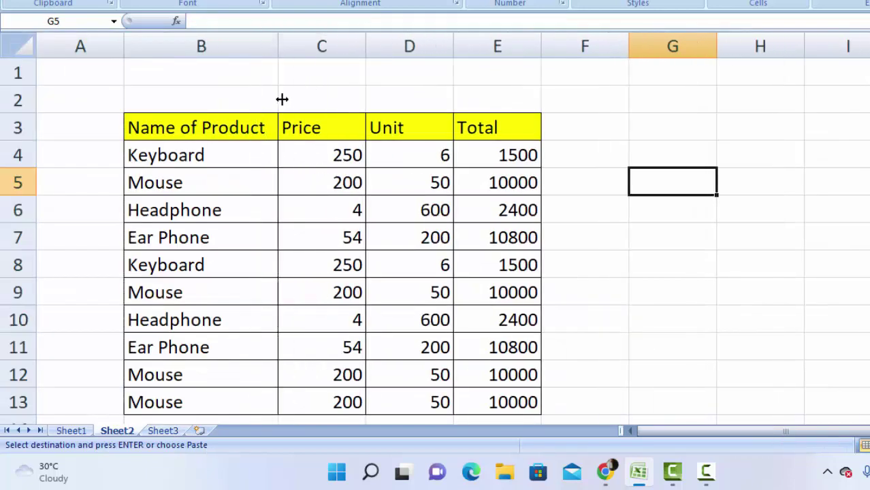
{"action": "left_click", "coordinate": [326, 178]}
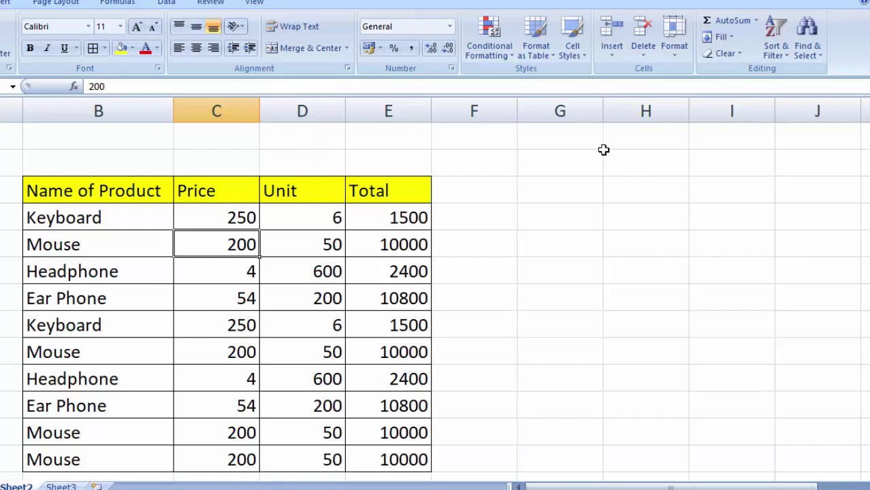
- Add a Name of Product label in G1, widen column G, and select data rows B4:E13
{"action": "left_click", "coordinate": [582, 141]}
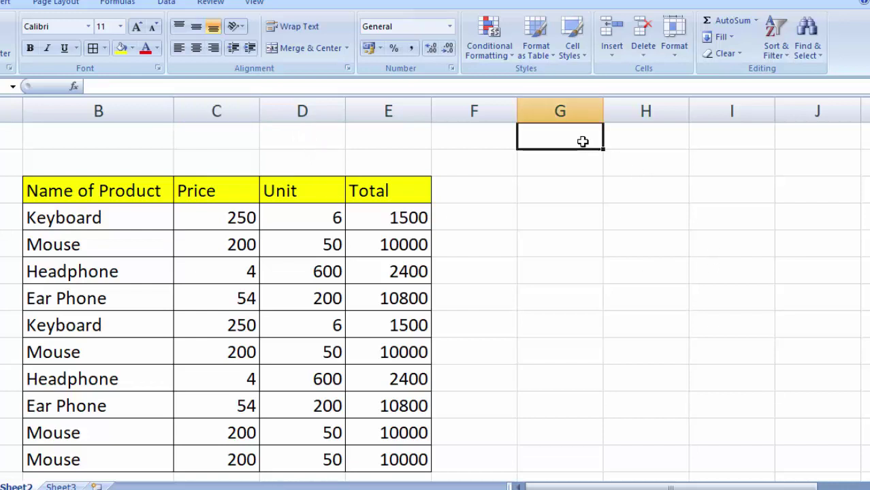
{"action": "type", "text": "Nam"}
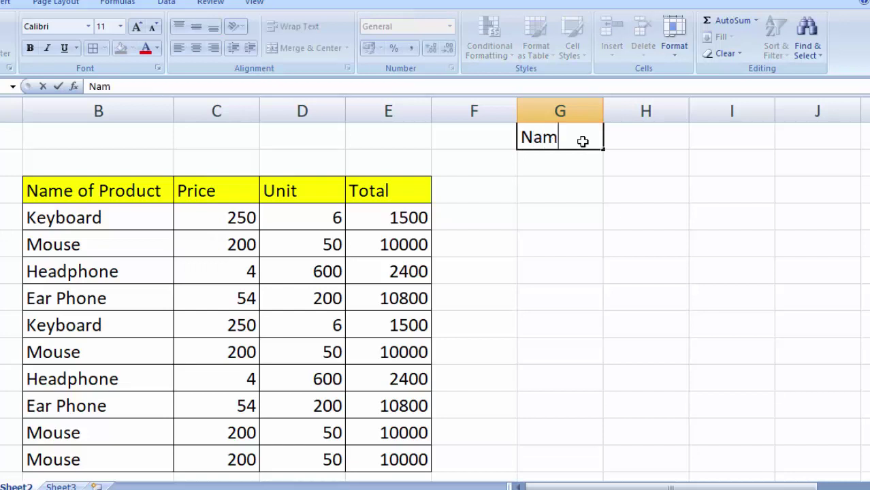
{"action": "type", "text": "e of Pr"}
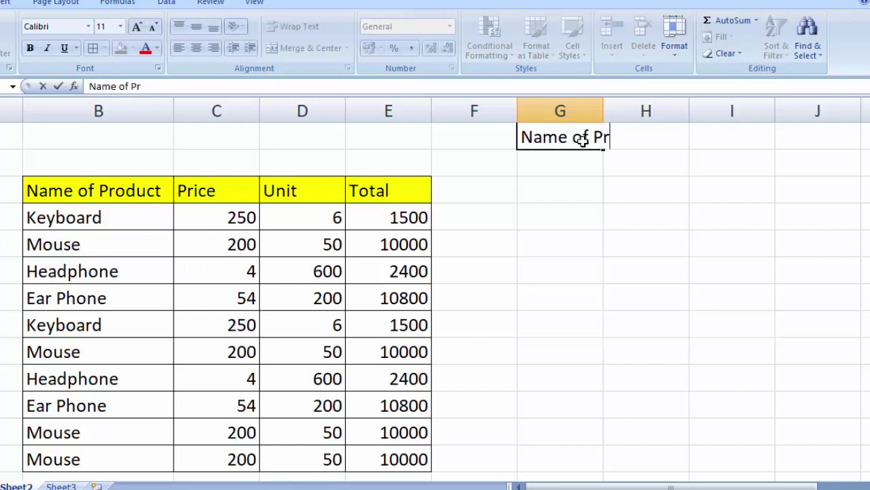
{"action": "type", "text": "oduct"}
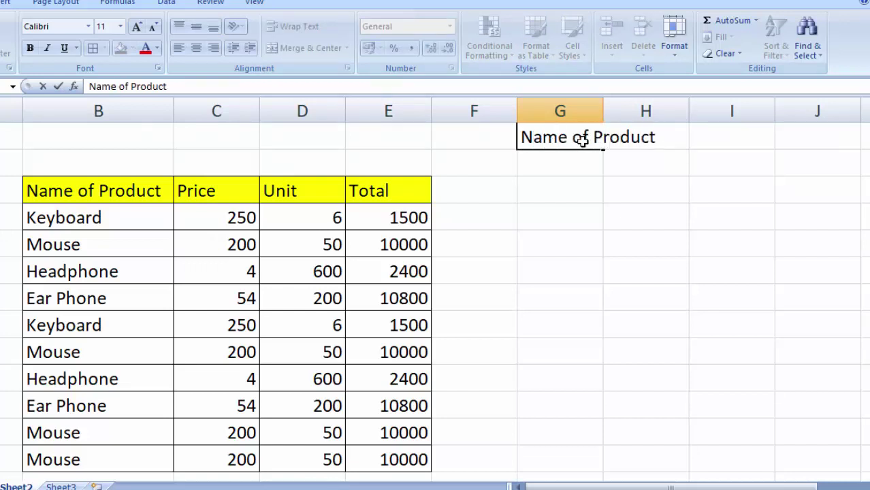
{"action": "left_click", "coordinate": [583, 161]}
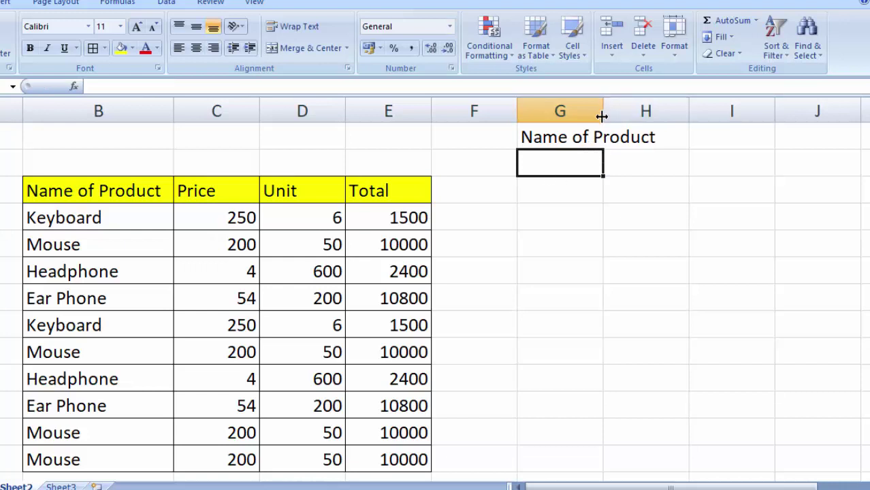
{"action": "left_click_drag", "start_coordinate": [602, 117], "coordinate": [656, 194]}
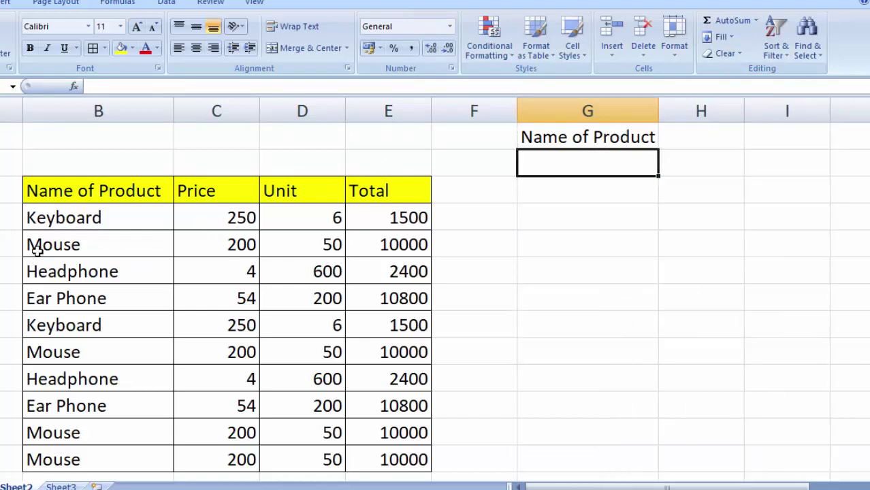
{"action": "mouse_move", "coordinate": [42, 218]}
{"action": "left_mouse_down"}
{"action": "mouse_move", "coordinate": [334, 351]}
{"action": "mouse_move", "coordinate": [383, 451]}
{"action": "left_mouse_up"}
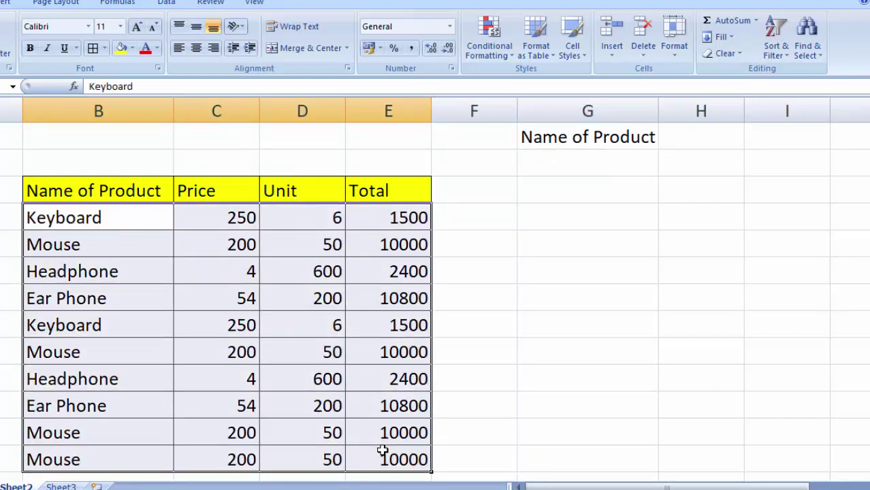
- Start a new conditional formatting rule of the formula-based type
{"action": "left_click", "coordinate": [489, 56]}
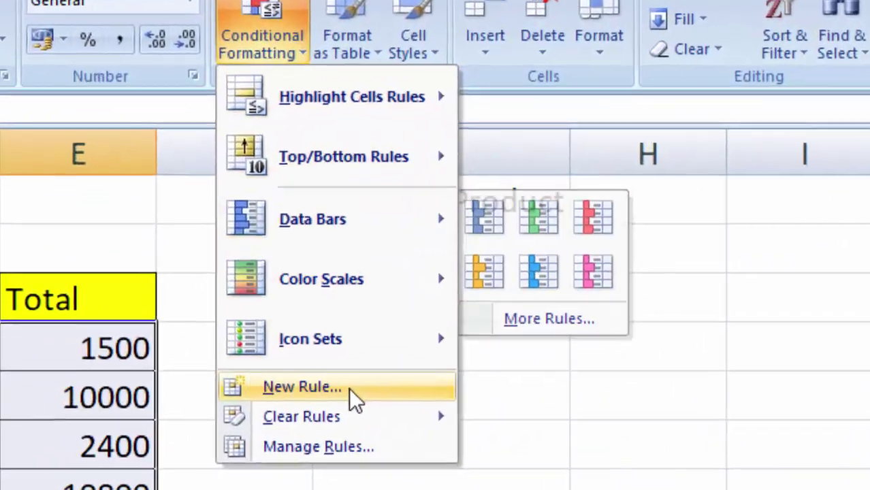
{"action": "left_click", "coordinate": [319, 401]}
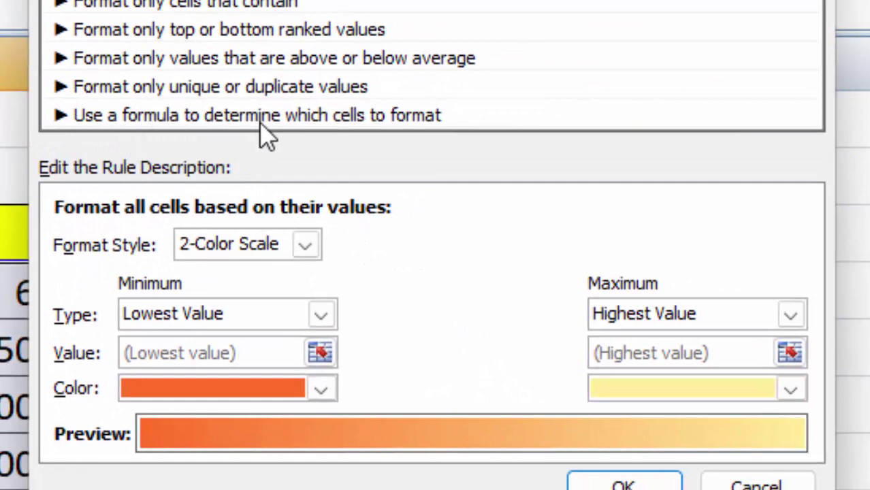
{"action": "left_click", "coordinate": [354, 122]}
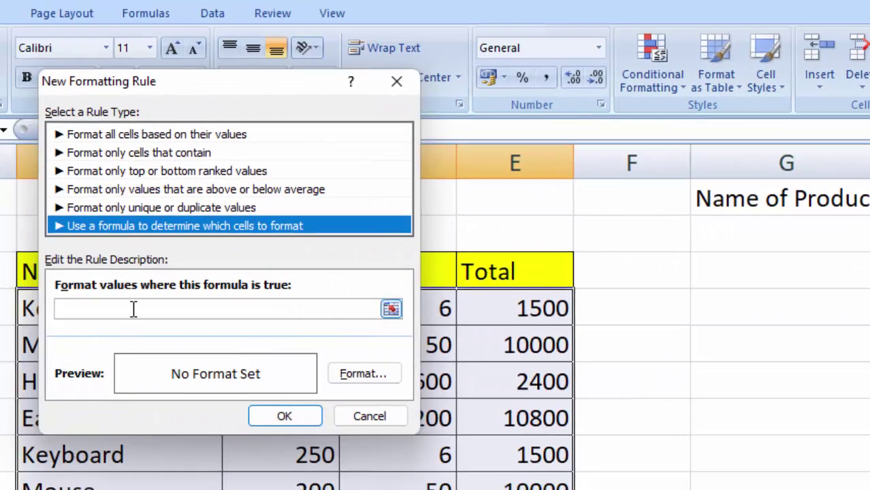
{"action": "left_click", "coordinate": [109, 307]}
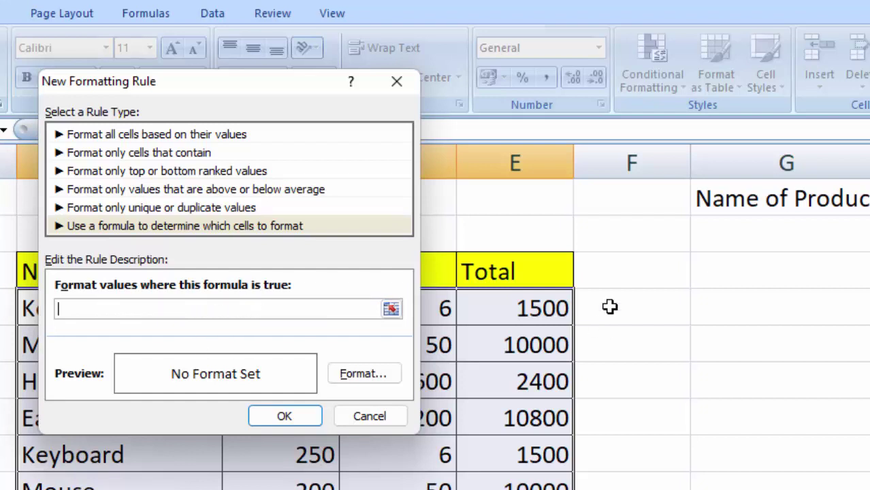
- Enter the rule formula =$G$2=$B4 so each row compares its B name to G2
{"action": "left_click", "coordinate": [737, 235]}
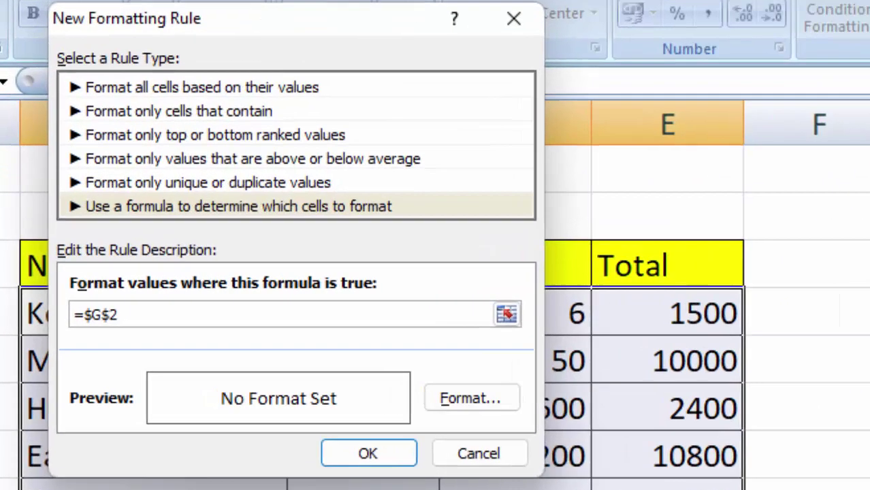
{"action": "type", "text": "="}
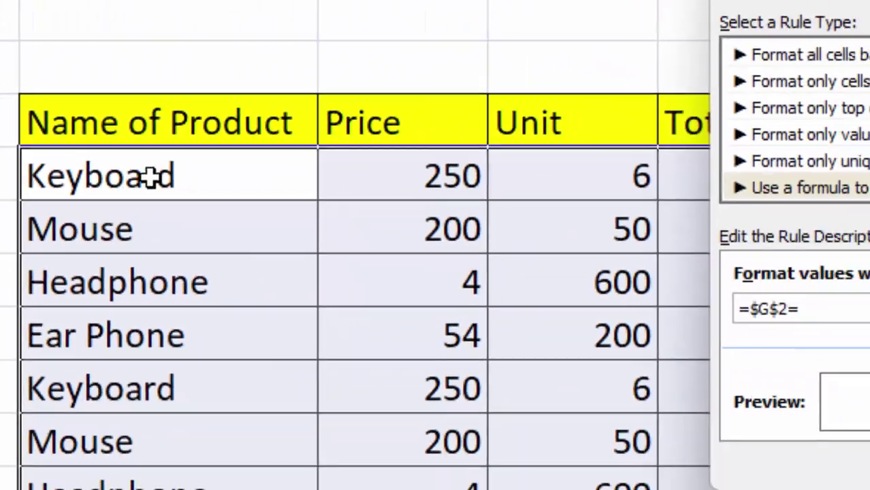
{"action": "left_click", "coordinate": [149, 176]}
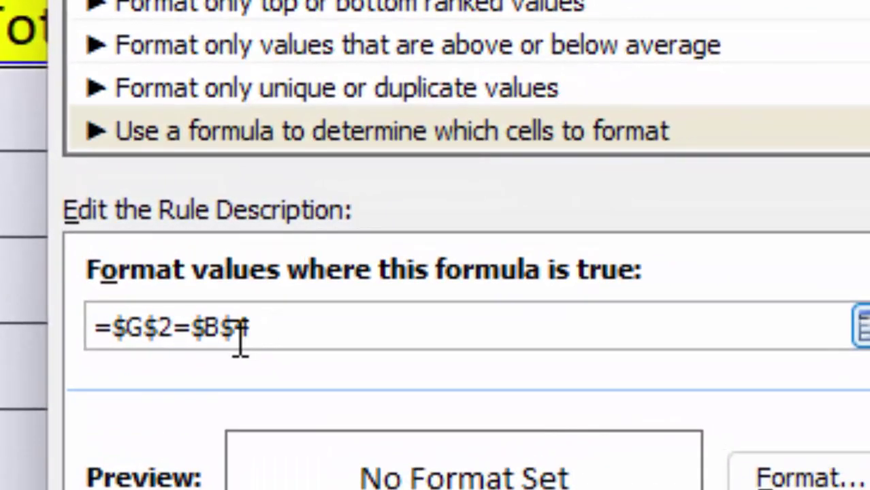
{"action": "key", "text": "BackSpace"}
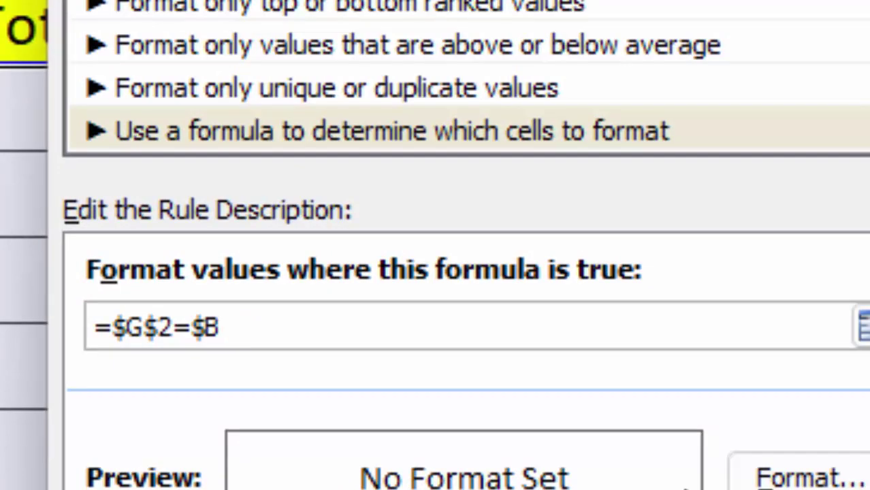
{"action": "left_click", "coordinate": [797, 474]}
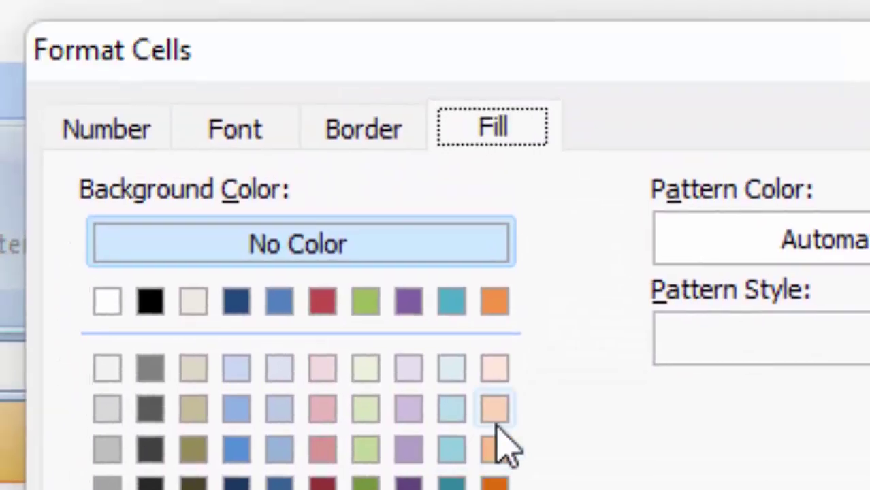
- Give the rule a tan fill and save it
{"action": "left_click", "coordinate": [193, 409]}
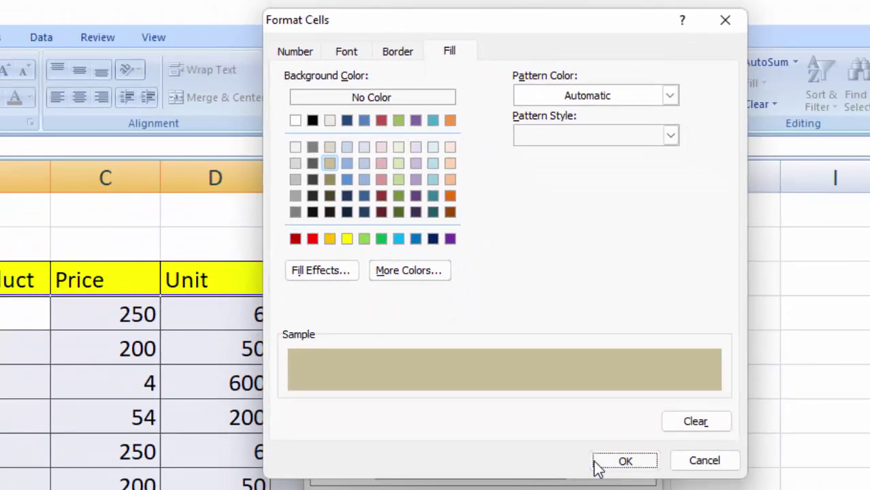
{"action": "left_click", "coordinate": [598, 468]}
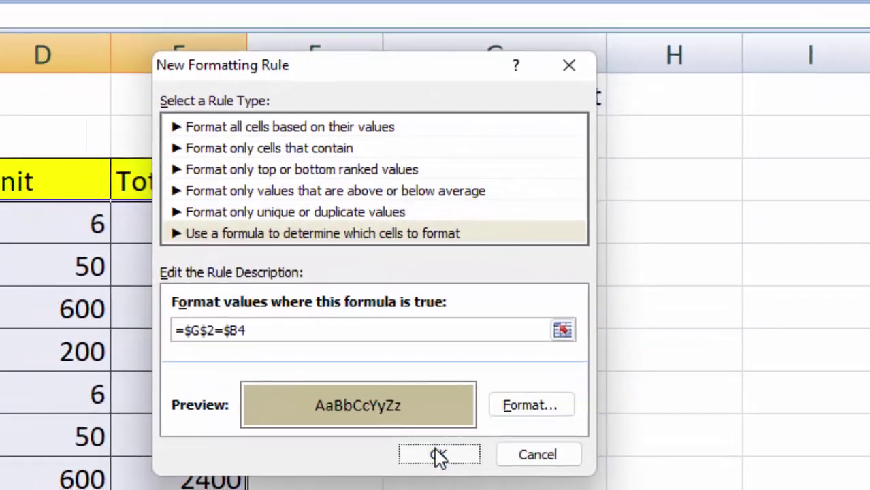
{"action": "left_click", "coordinate": [440, 458]}
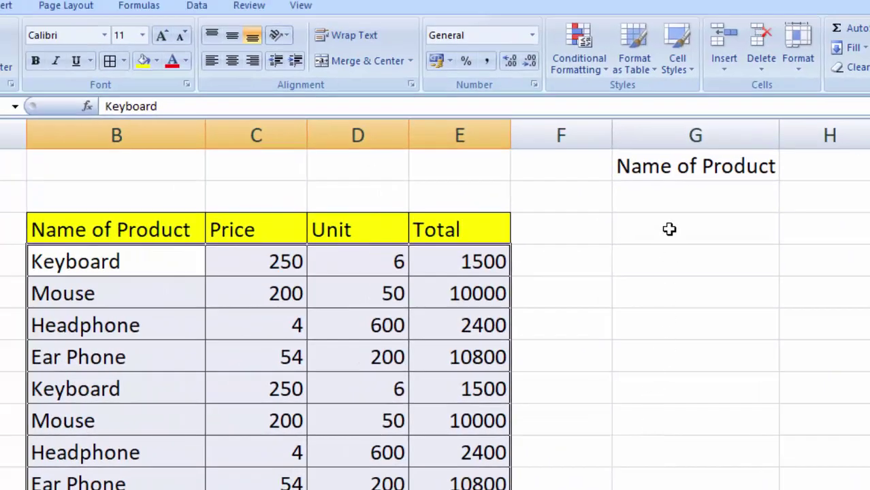
- Type Keyboard into lookup cell G2 and check that both Keyboard rows turn tan
{"action": "left_click", "coordinate": [693, 197]}
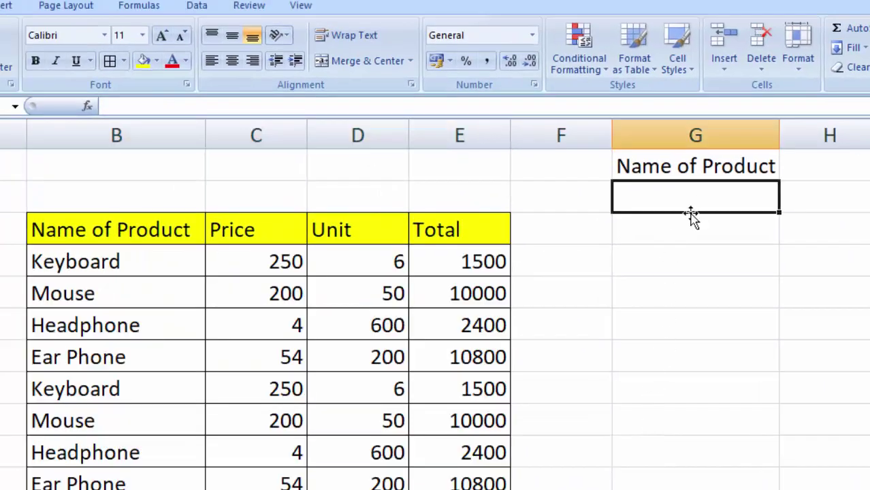
{"action": "type", "text": "Key"}
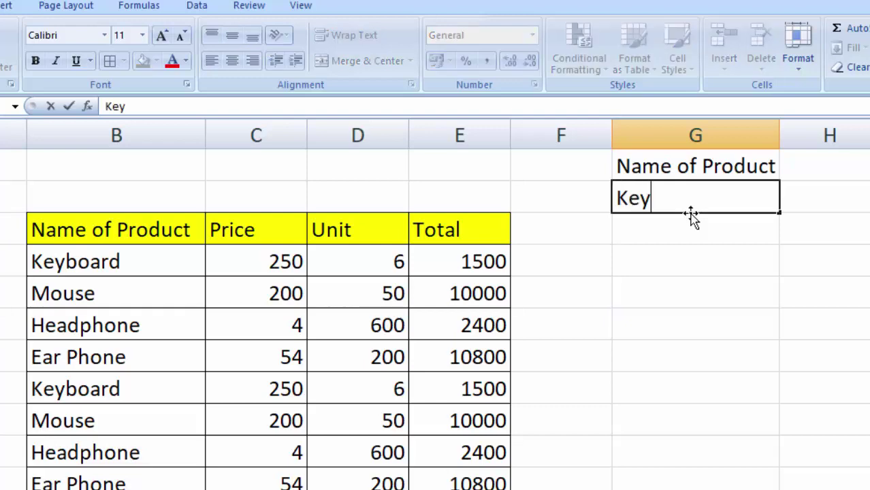
{"action": "type", "text": "board"}
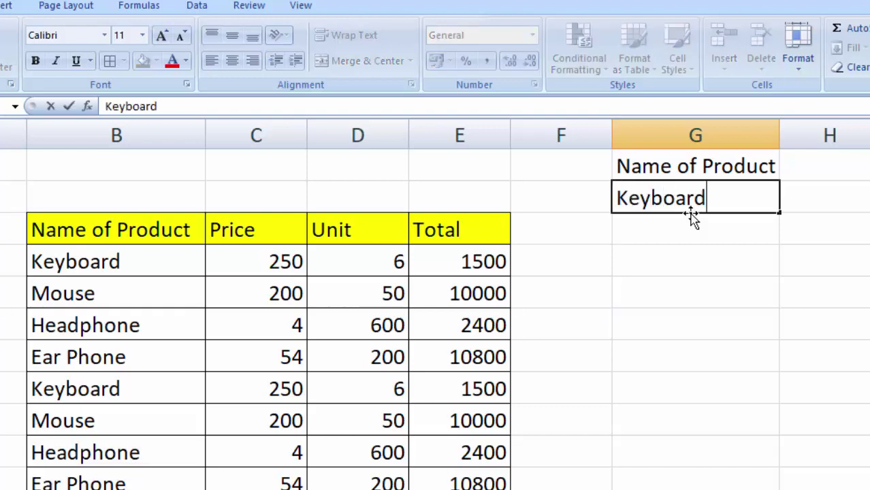
{"action": "key", "text": "Return"}
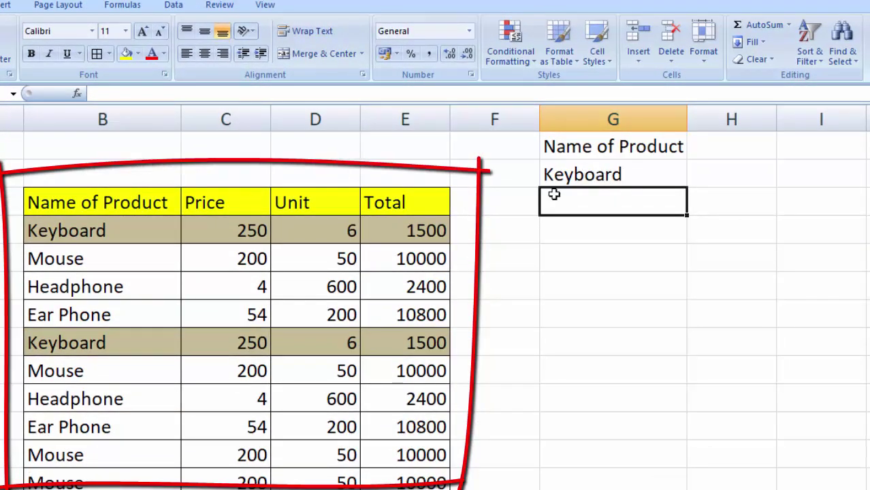
{"action": "scroll", "coordinate": [382, 292], "scroll_direction": "down", "scroll_amount": 1}
{"action": "scroll", "coordinate": [383, 291], "scroll_direction": "down", "scroll_amount": 1}
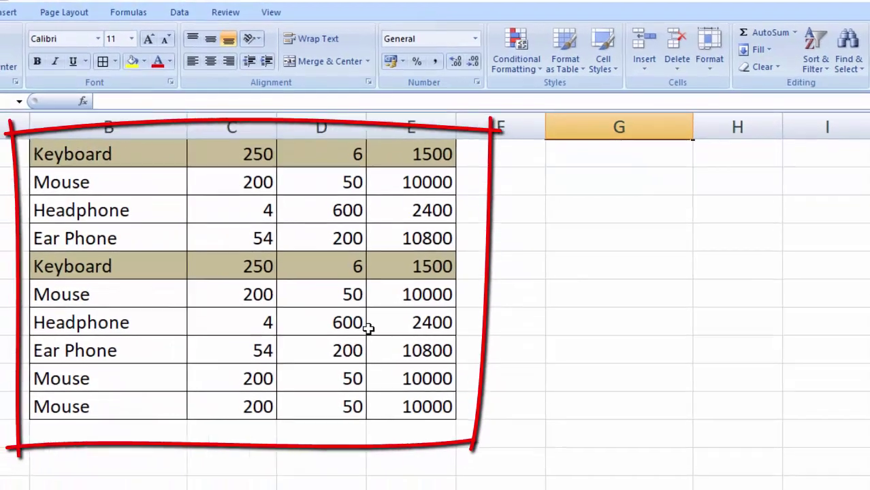
{"action": "scroll", "coordinate": [76, 357], "scroll_direction": "up", "scroll_amount": 1}
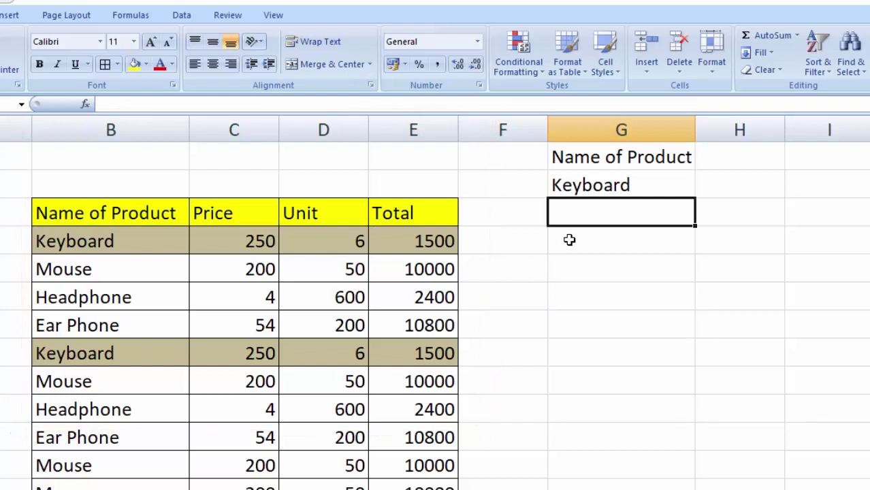
- Replace the G2 lookup value with Earphone
{"action": "left_click", "coordinate": [620, 186]}
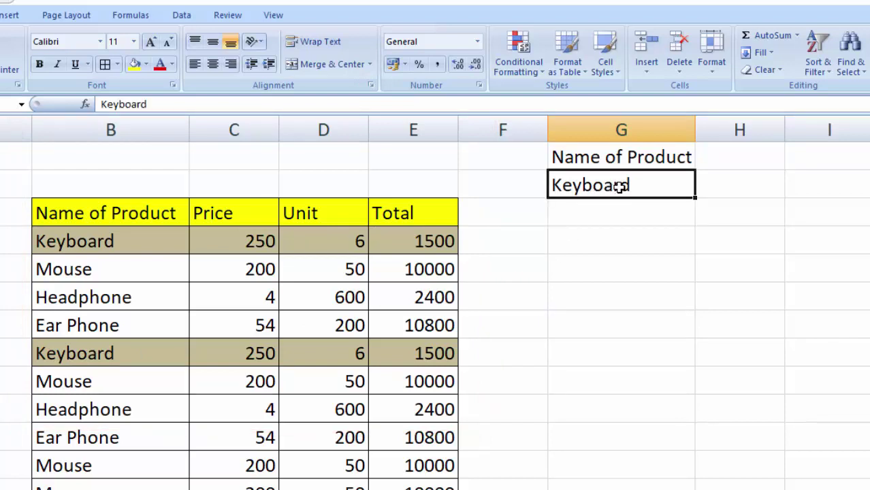
{"action": "key", "text": "BackSpace"}
{"action": "type", "text": "Ear"}
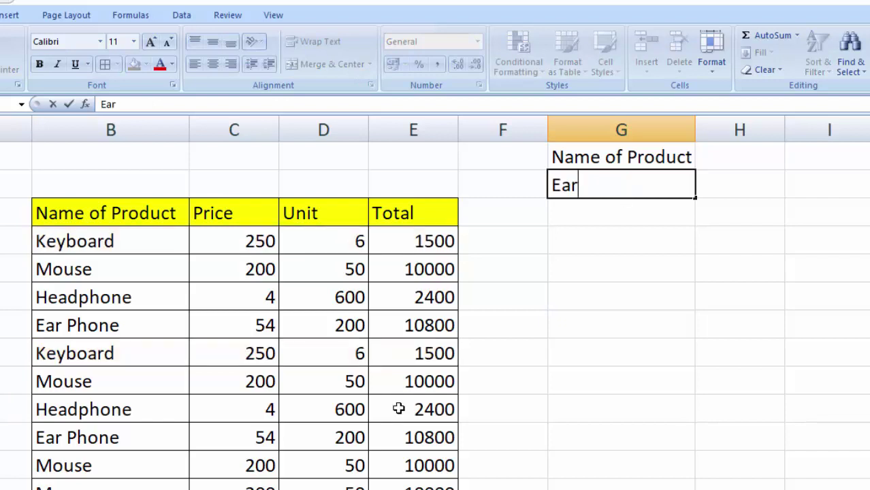
{"action": "type", "text": "phone"}
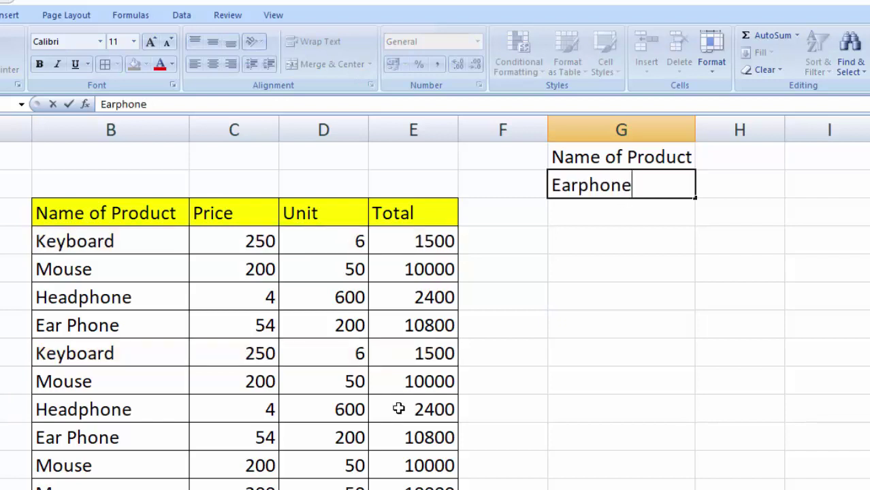
{"action": "key", "text": "Return"}
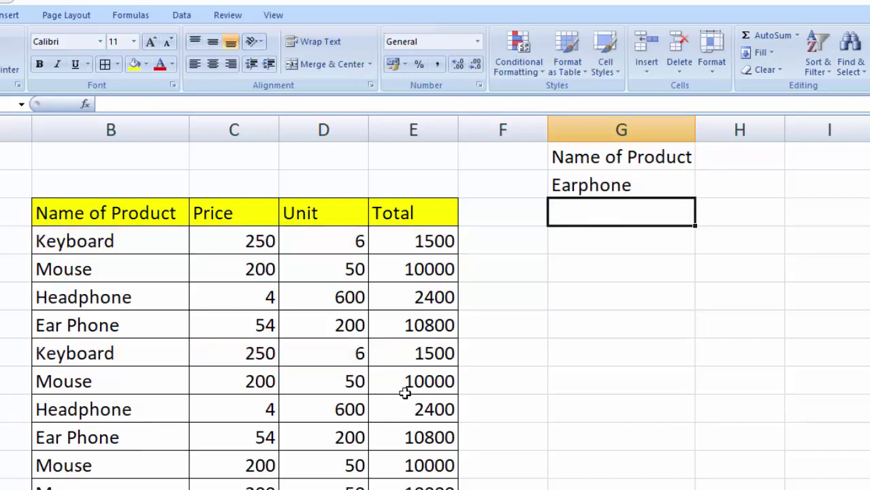
- Correct G2 to Ear phone so both Ear Phone rows shade tan
{"action": "double_click", "coordinate": [581, 190]}
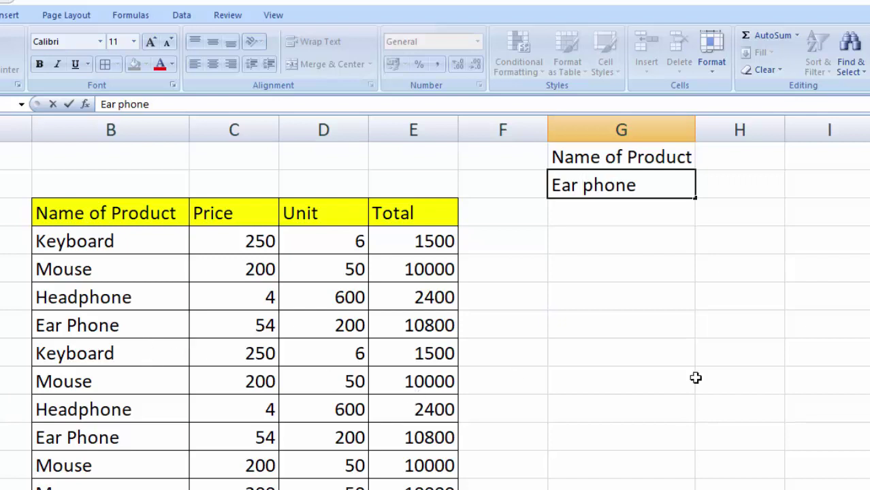
{"action": "left_click", "coordinate": [766, 378]}
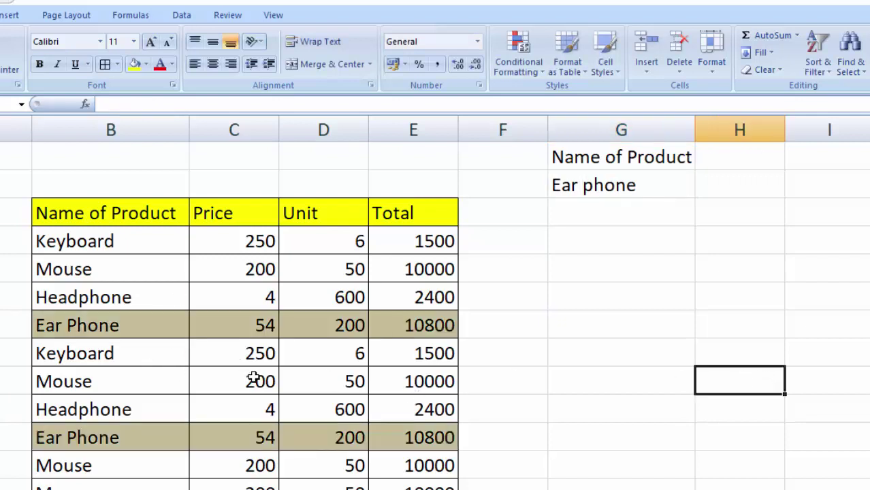
{"action": "scroll", "coordinate": [254, 379], "scroll_direction": "down", "scroll_amount": 1}
{"action": "scroll", "coordinate": [253, 378], "scroll_direction": "up", "scroll_amount": 1}
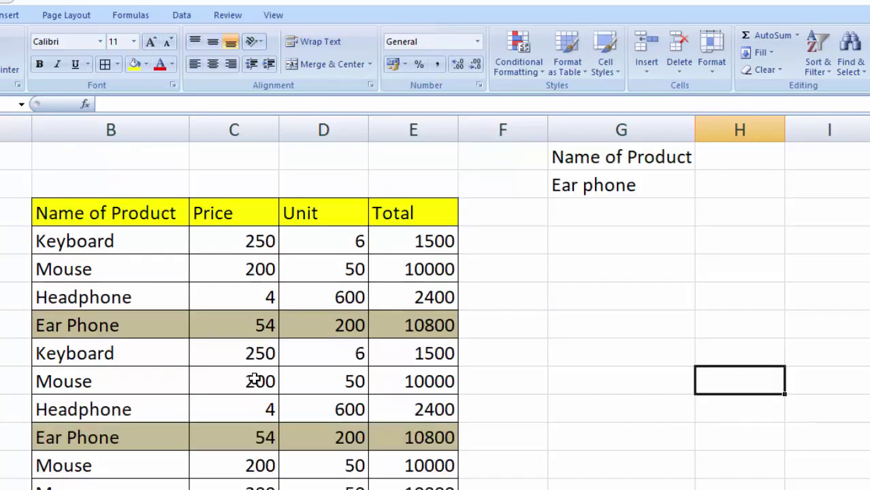